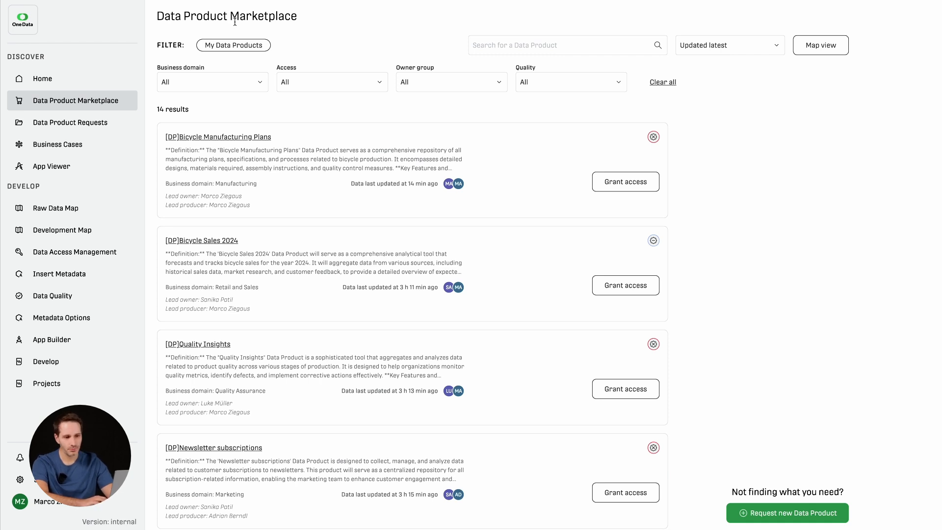
Step: Start a new data product request and name it "Production Cost Analysis"
scroll(332, 194, "down", 1)
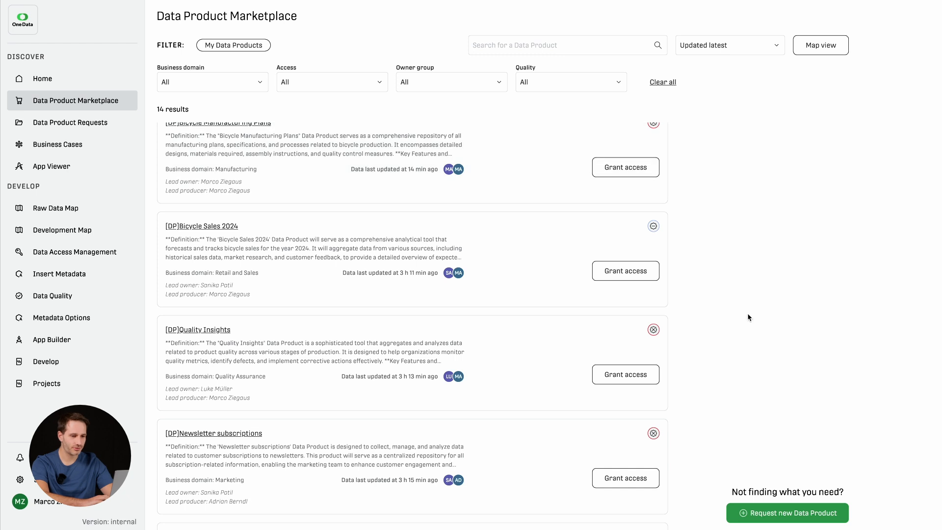
left_click(788, 514)
left_click(254, 208)
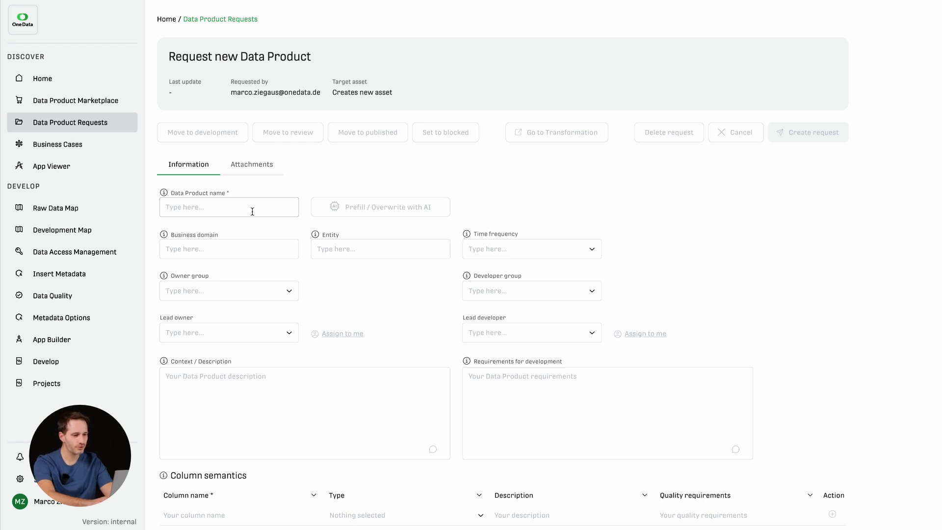
type("Prod")
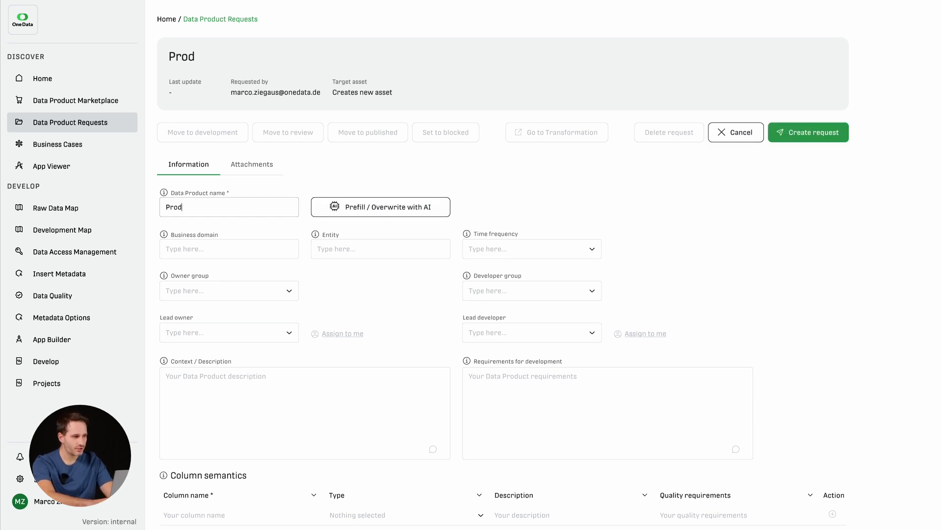
type("uction Cost Analysis")
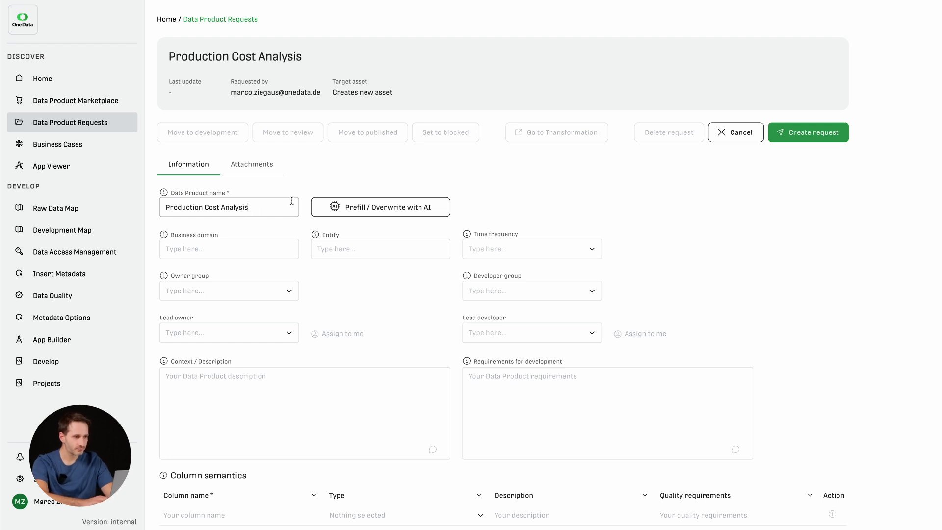
left_click(349, 187)
Step: Prefill the fields of the data product request with AI
scroll(315, 270, "down", 1)
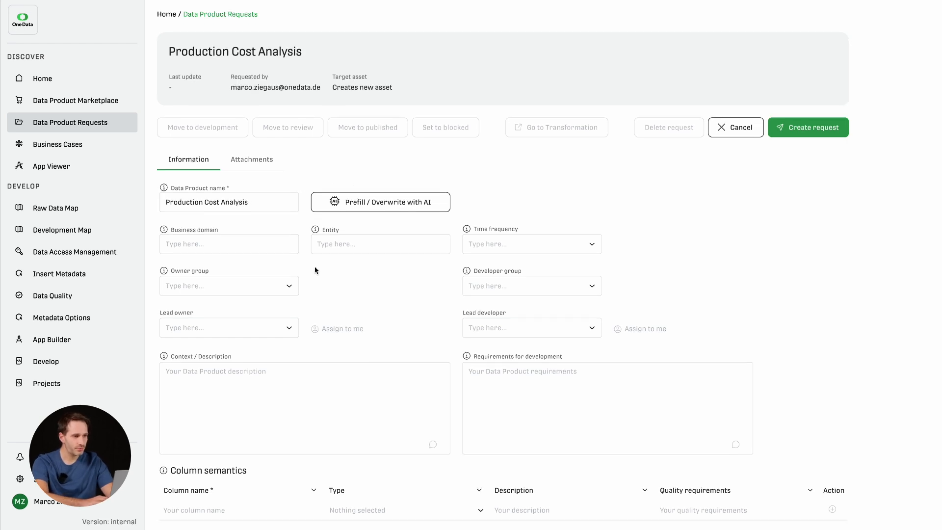
scroll(396, 312, "down", 2)
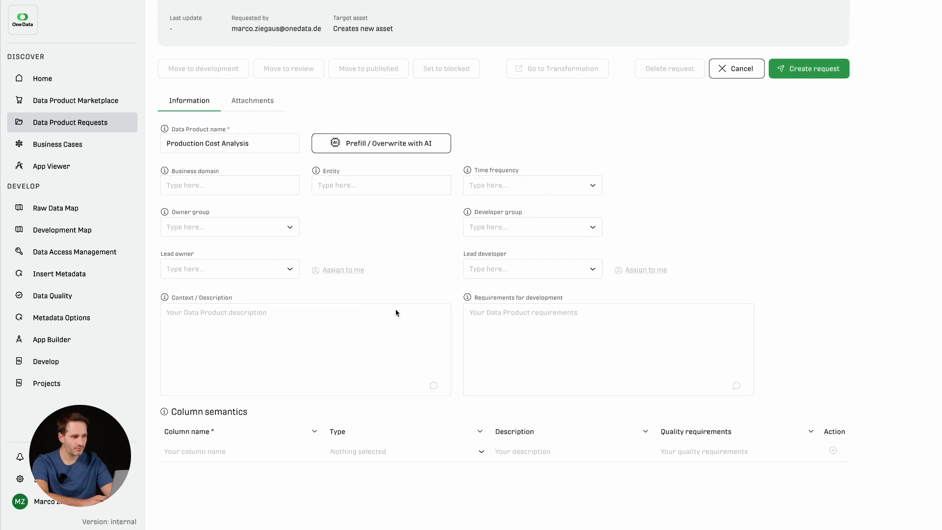
scroll(396, 312, "up", 2)
left_click(412, 210)
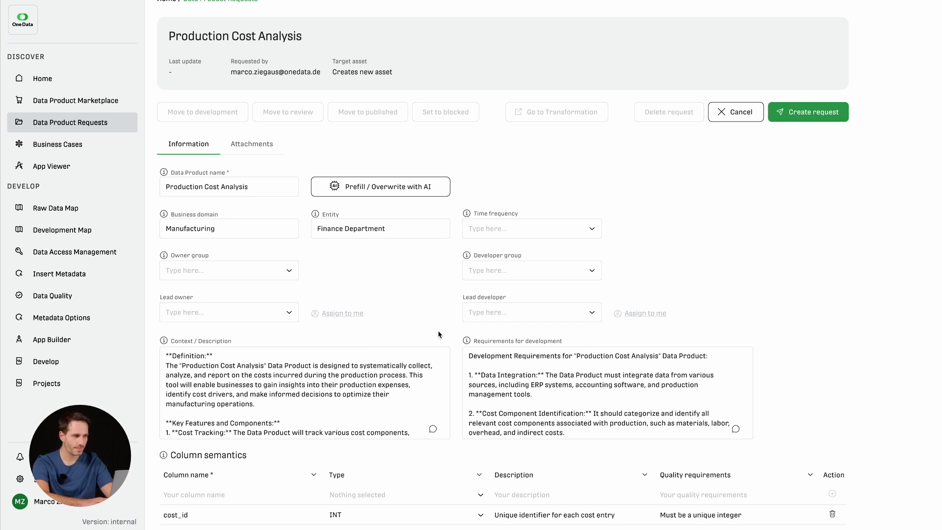
Step: Ask the AI in the Context / Description conversation to "Make it shorter please"
scroll(368, 285, "down", 1)
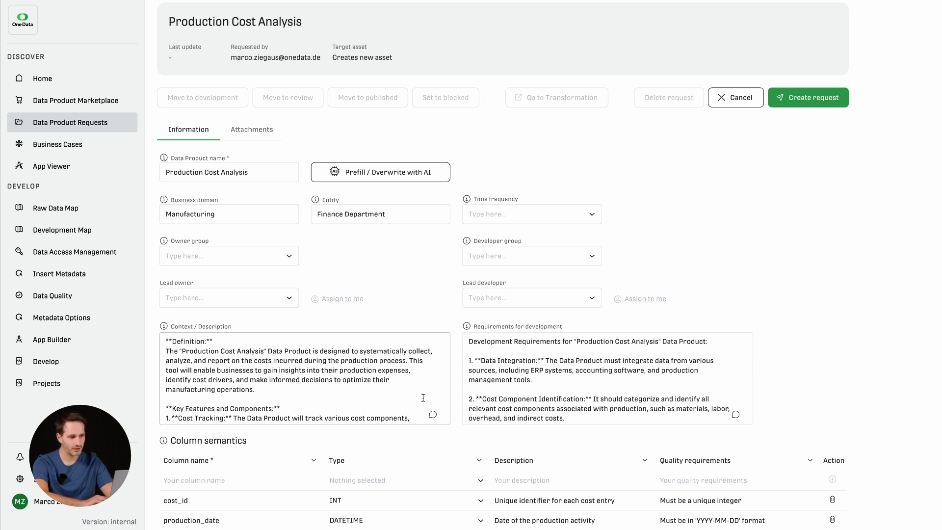
left_click(432, 417)
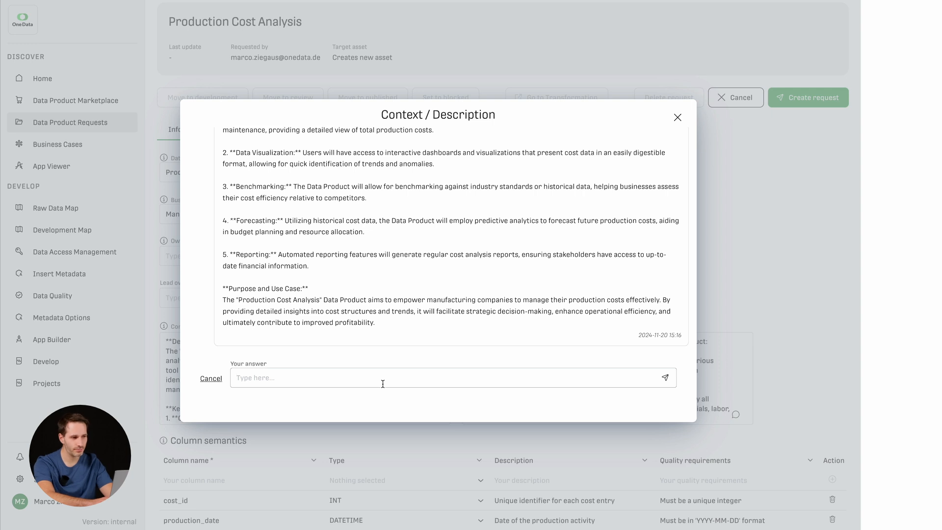
type("Make it sh")
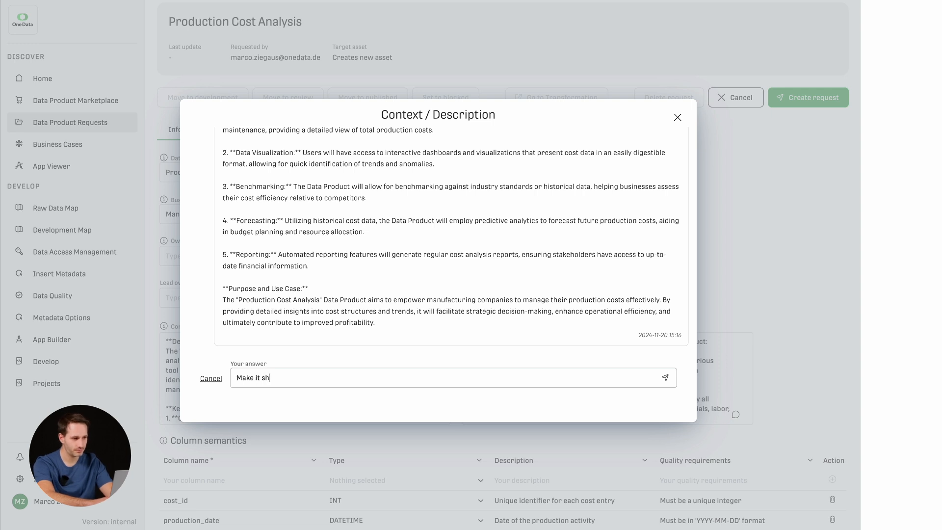
type("orter please")
key("Return")
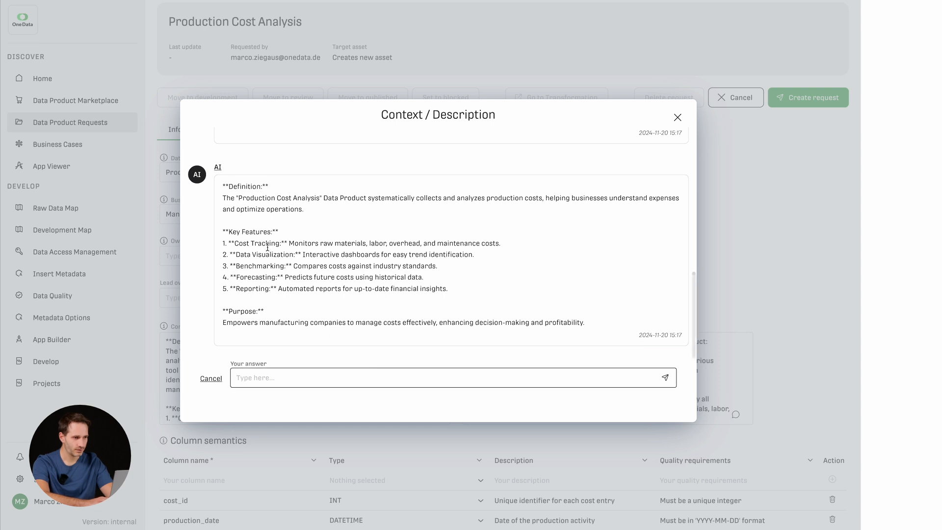
Step: Replace the whole Context / Description text with the AI's shortened version
left_click_drag(221, 187, 591, 330)
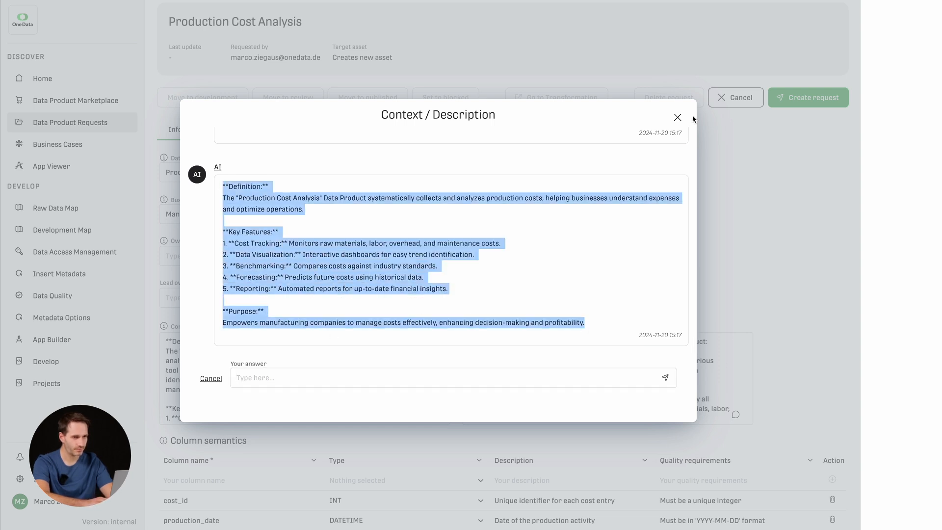
left_click(678, 117)
left_click(304, 353)
key("ctrl+a")
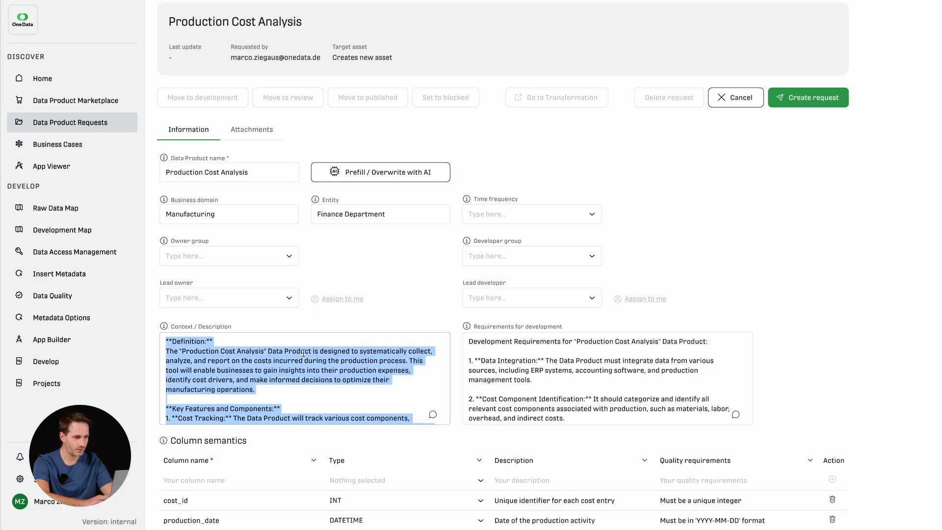
key("ctrl+v")
scroll(305, 370, "up", 1)
scroll(305, 370, "up", 2)
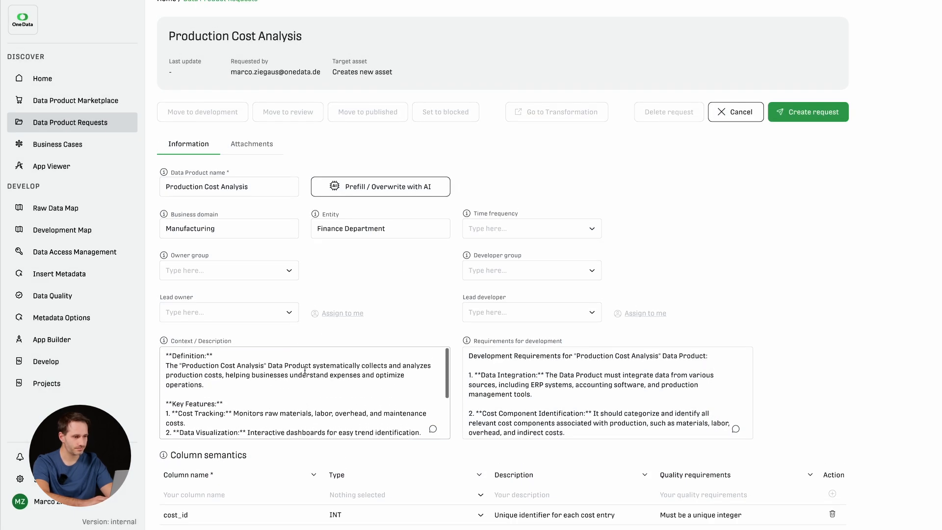
Step: Begin a new column semantics entry named "currency" with the type STRING
scroll(393, 290, "down", 1)
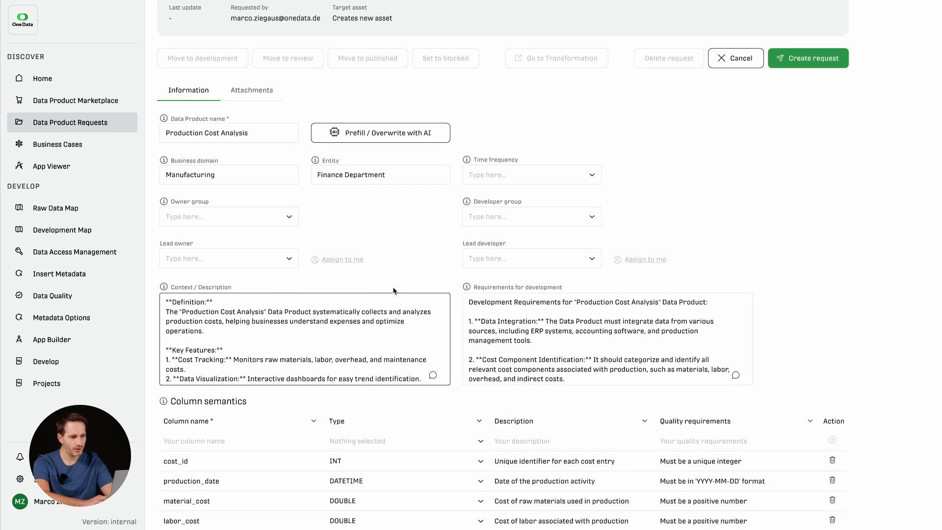
scroll(460, 403, "down", 1)
scroll(460, 404, "up", 1)
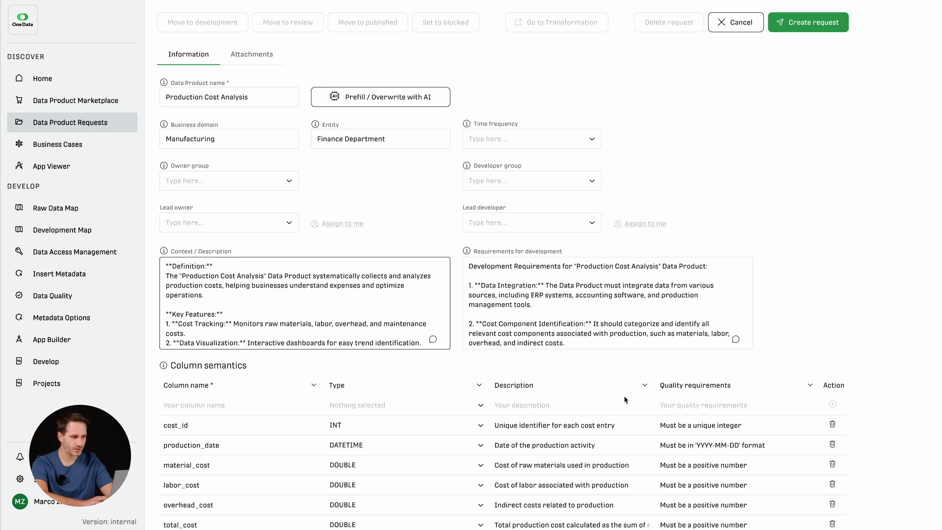
scroll(262, 433, "down", 1)
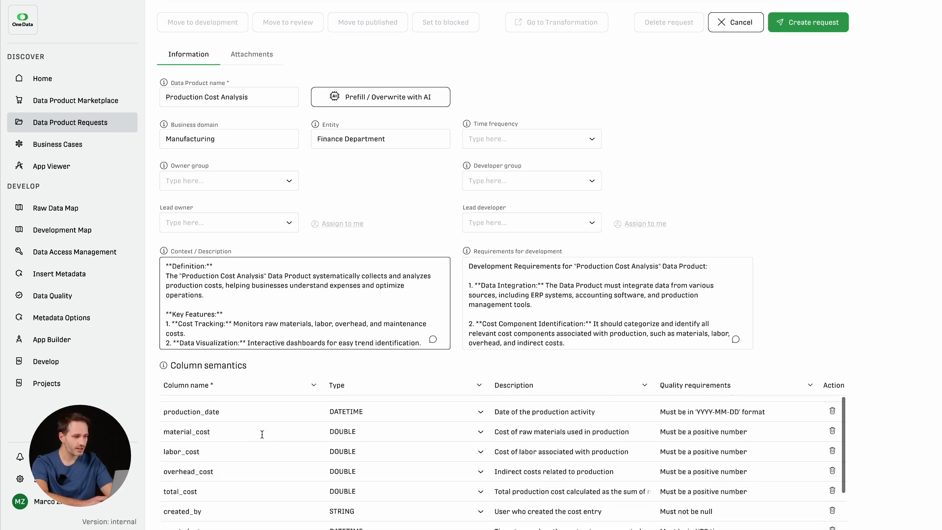
scroll(262, 434, "down", 3)
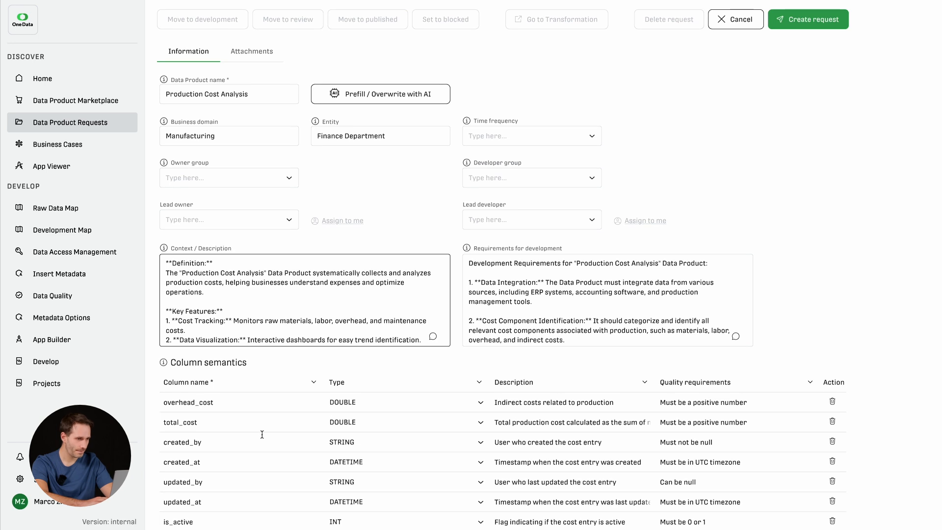
scroll(261, 433, "up", 4)
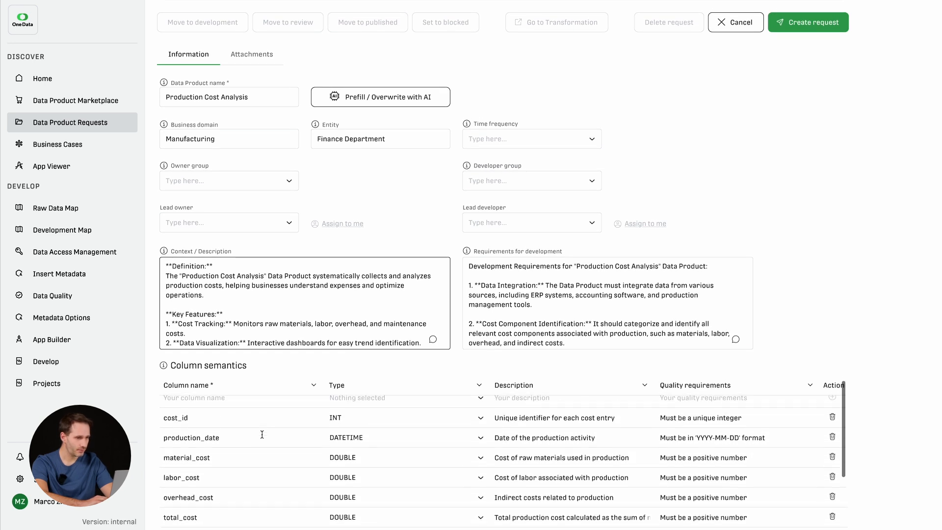
left_click(228, 408)
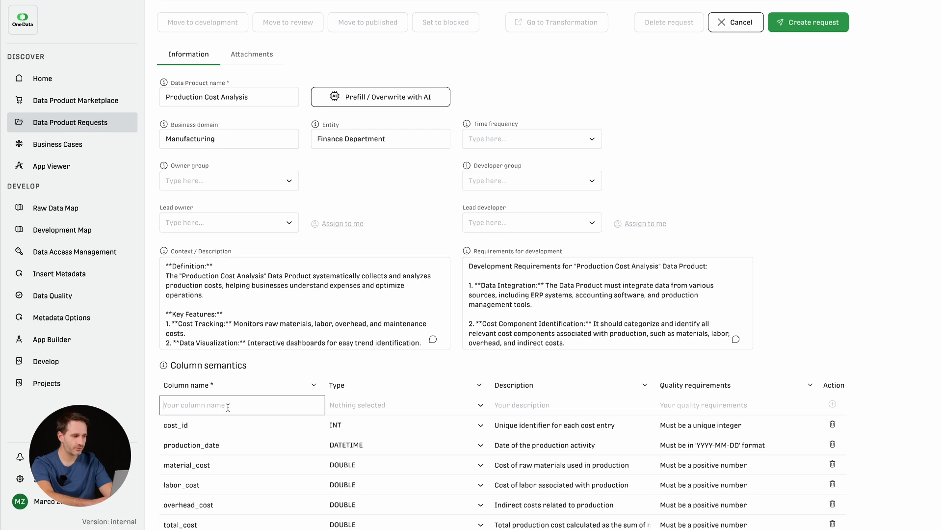
type("currency")
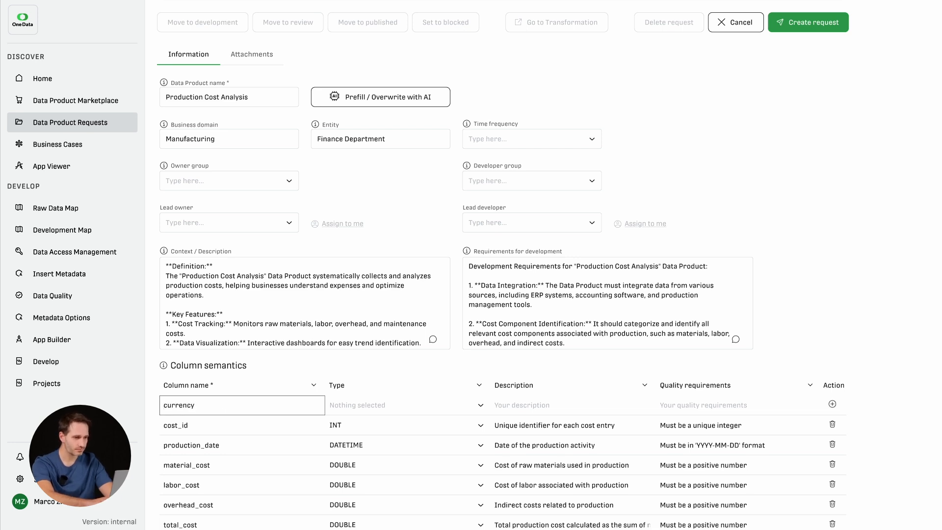
key("Tab")
key("s")
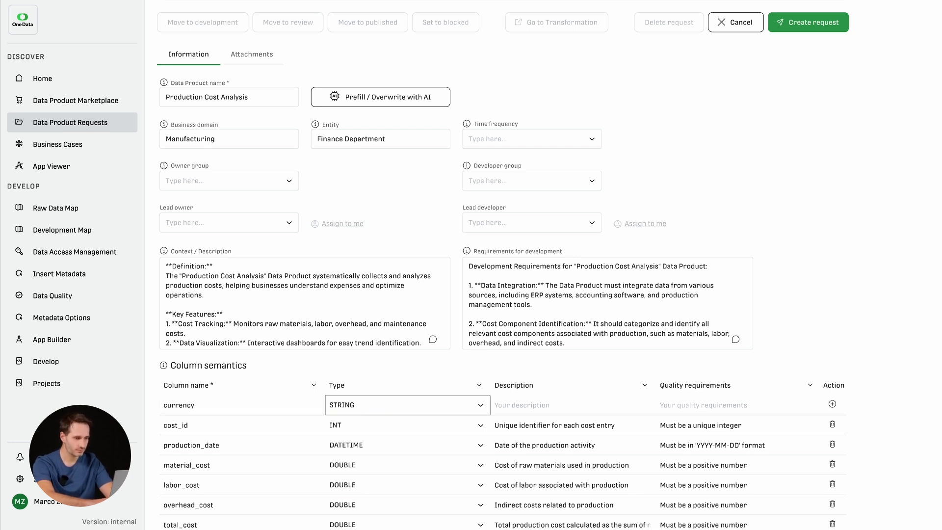
Step: Describe the currency column as "The currency the values are in", require "Use a standard currency format", and add it to the table
key("Tab")
type("The currency the values are in")
key("Tab")
type("Use a standard")
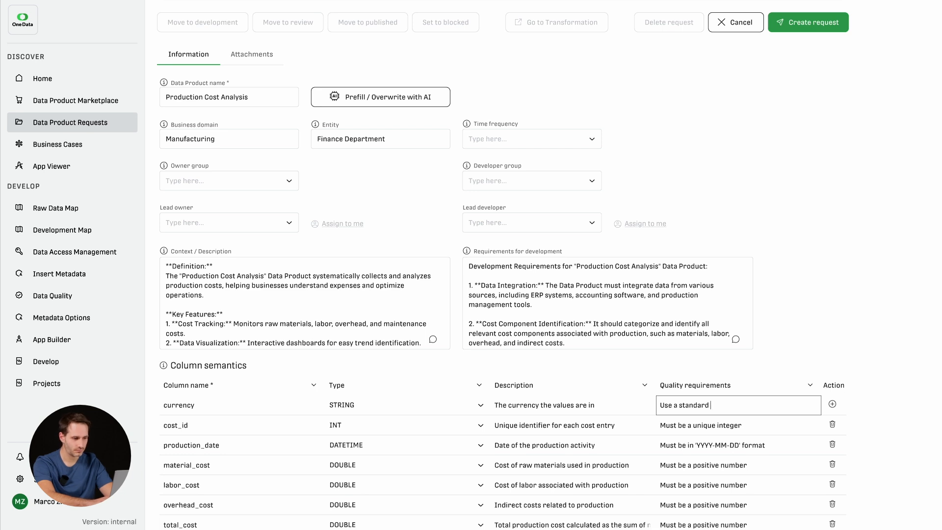
type(" currency format")
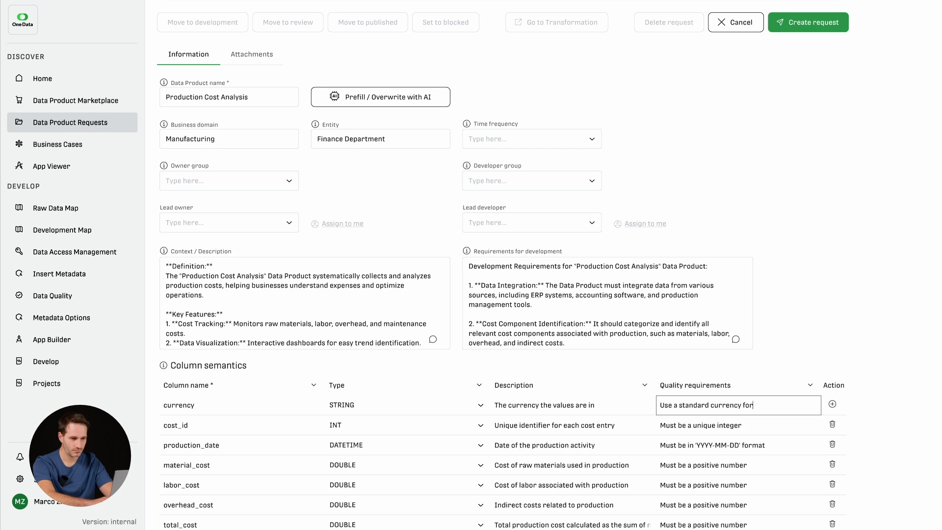
left_click(832, 403)
Step: Set the request's time frequency to Weekly
scroll(779, 319, "up", 3)
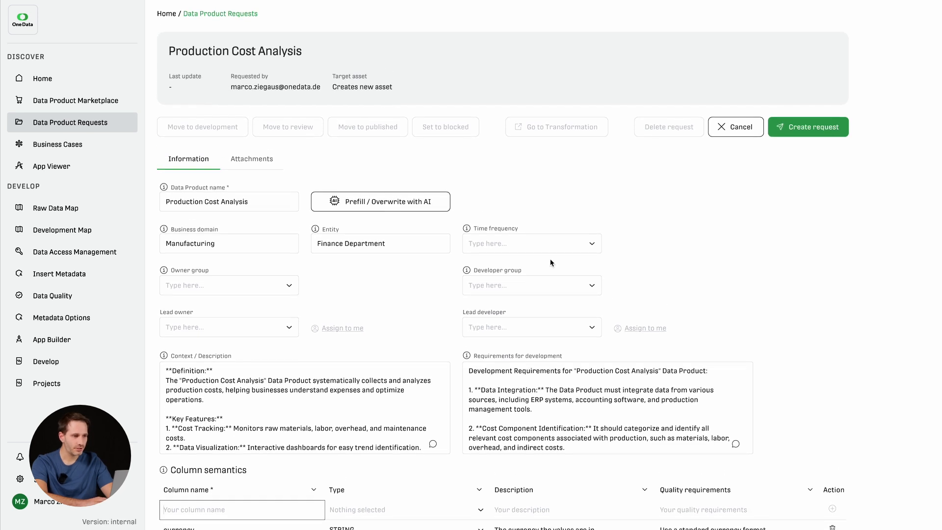
left_click(590, 245)
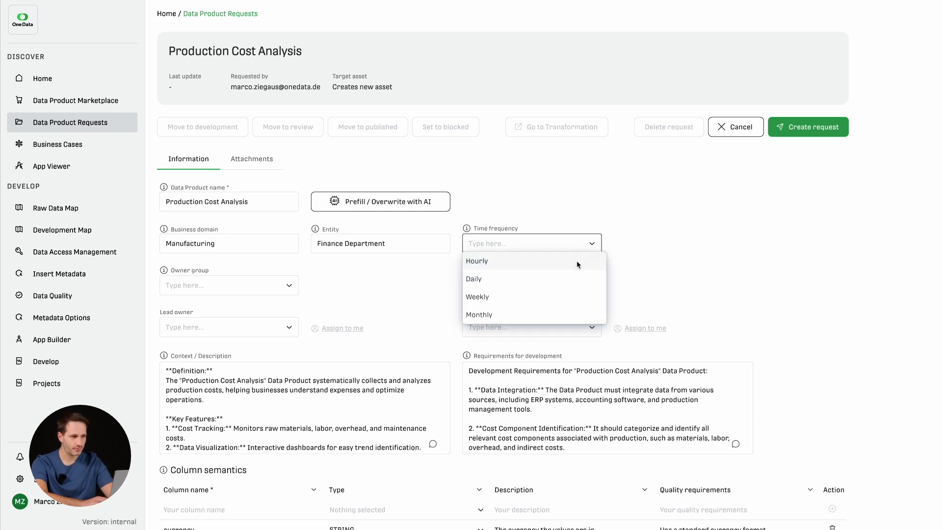
left_click(552, 296)
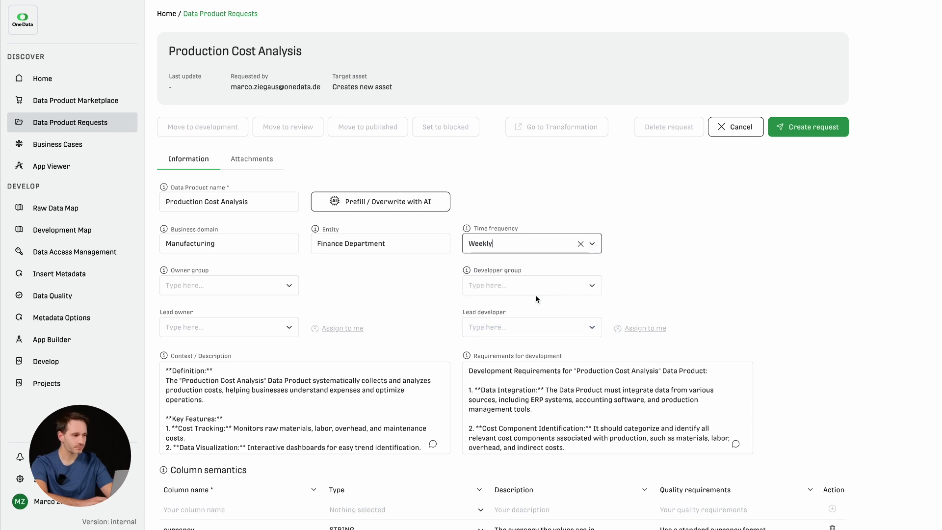
Step: Set both the owner group and the developer group to Engineers
scroll(368, 290, "down", 1)
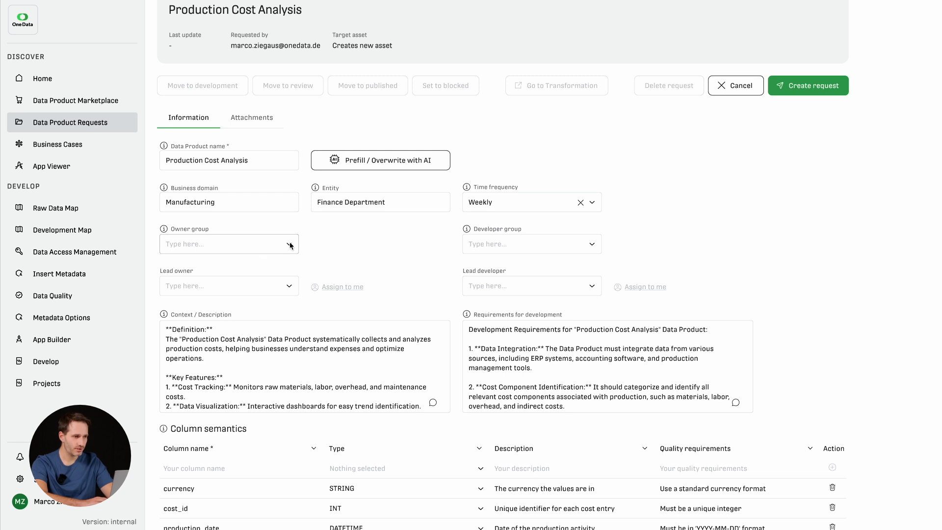
left_click(289, 247)
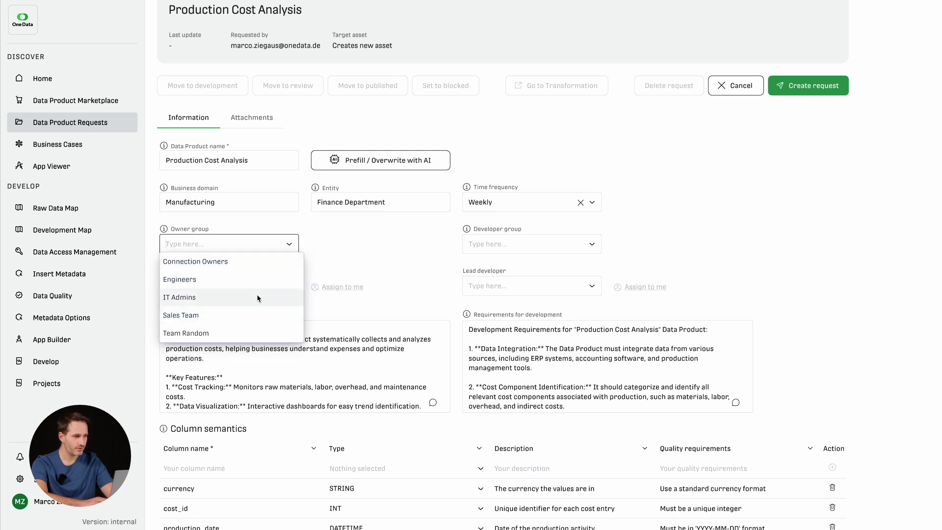
left_click(266, 279)
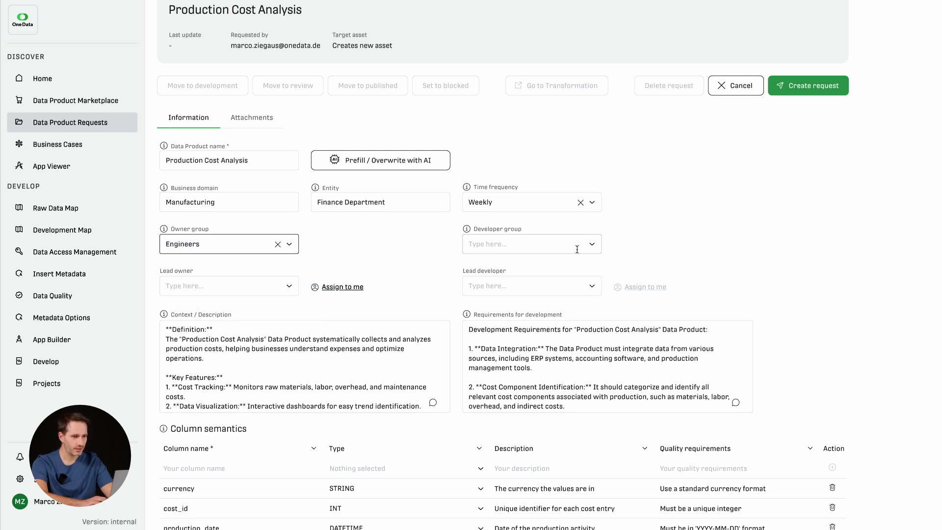
left_click(594, 245)
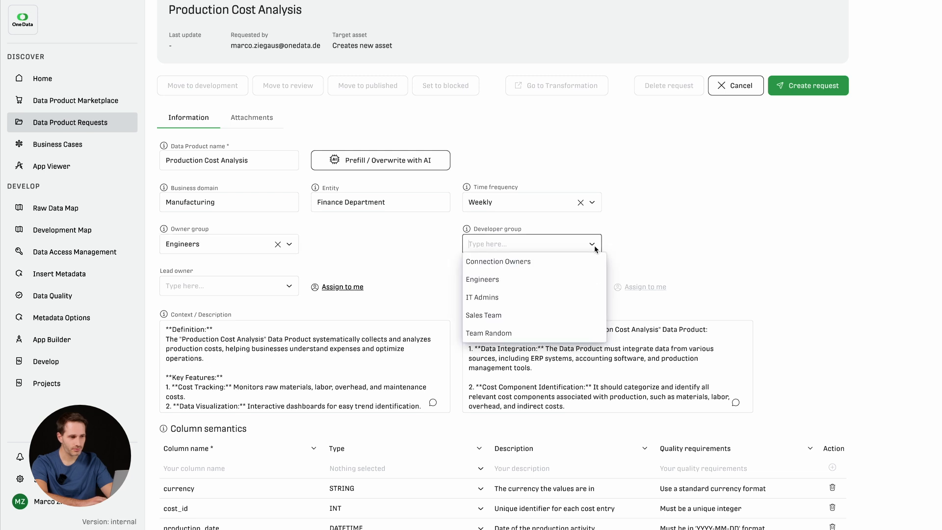
left_click(553, 281)
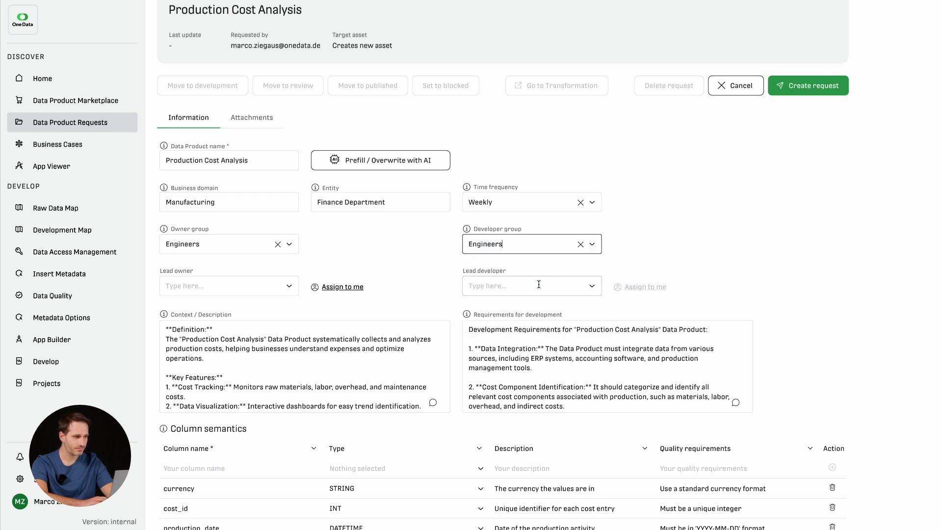
Step: Assign the fifth person offered as the request's lead owner and the second person offered as its lead developer
left_click(289, 290)
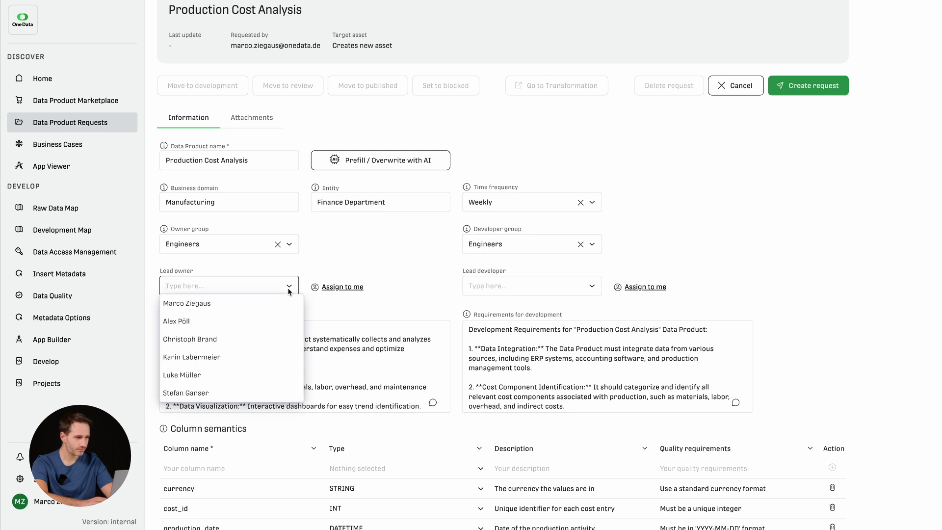
left_click(207, 376)
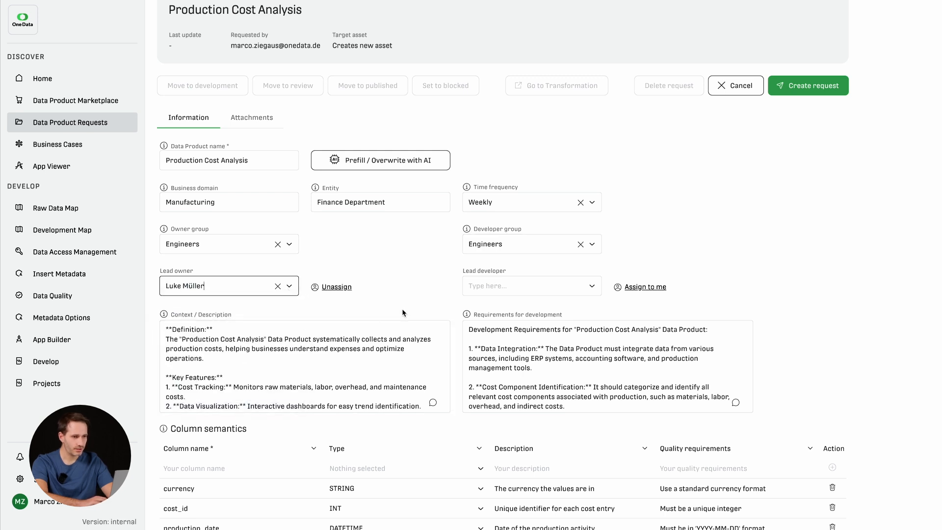
left_click(596, 290)
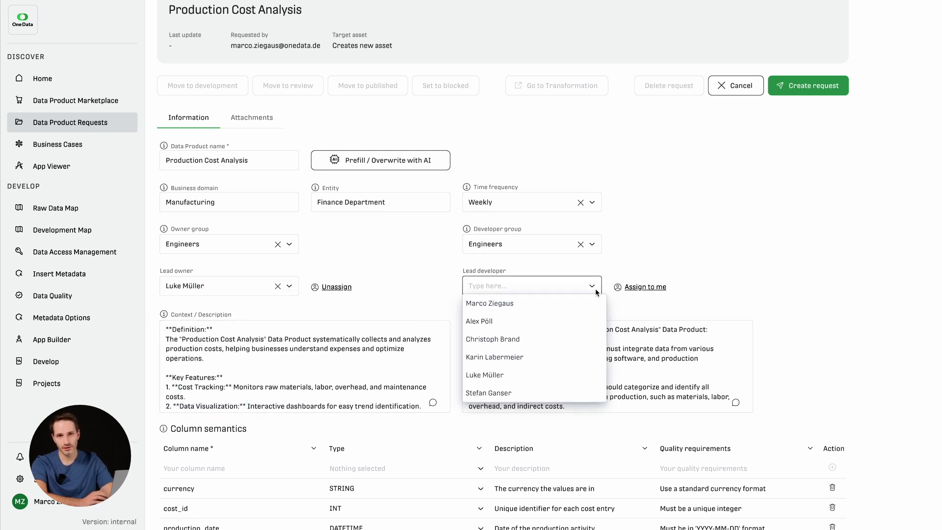
left_click(543, 326)
Step: Search the existing resources available for attachment to the request for "Bicycle"
scroll(436, 281, "up", 1)
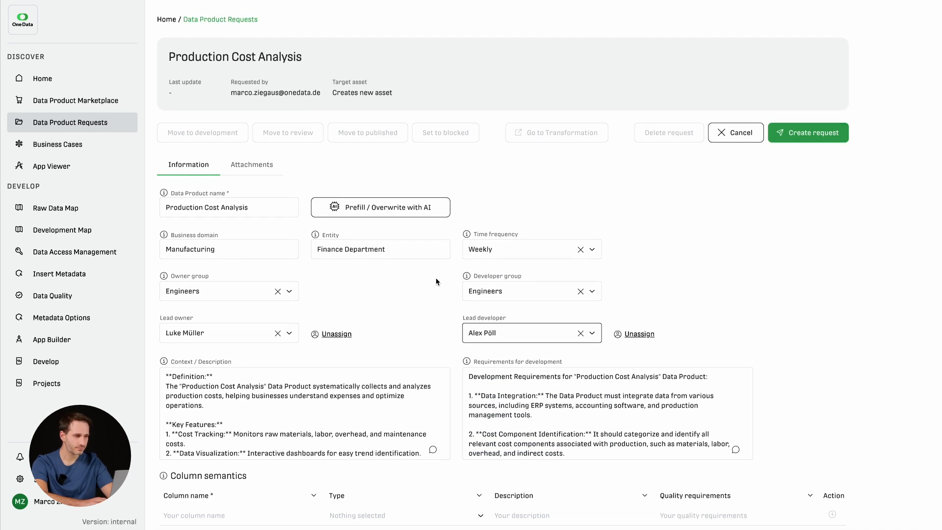
left_click(257, 170)
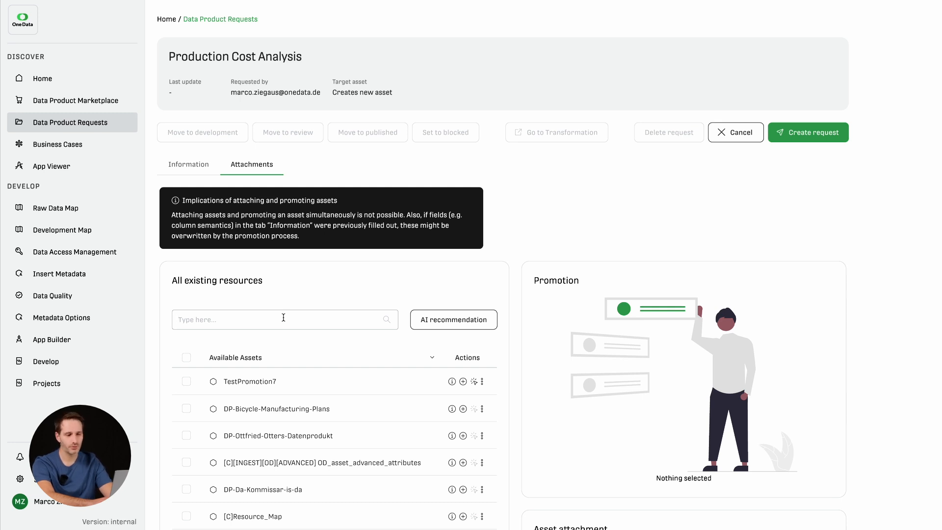
type("B")
key("BackSpace")
type("Bicc")
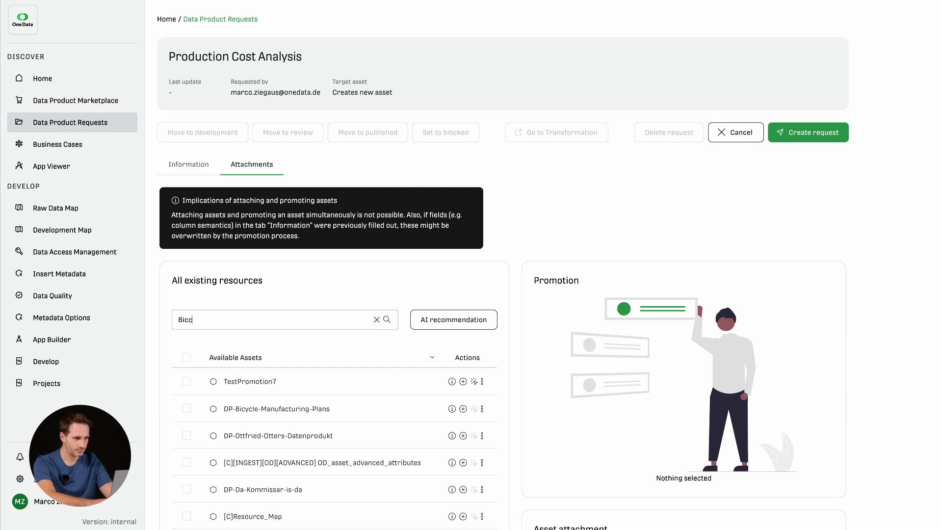
key("BackSpace")
type("ycle")
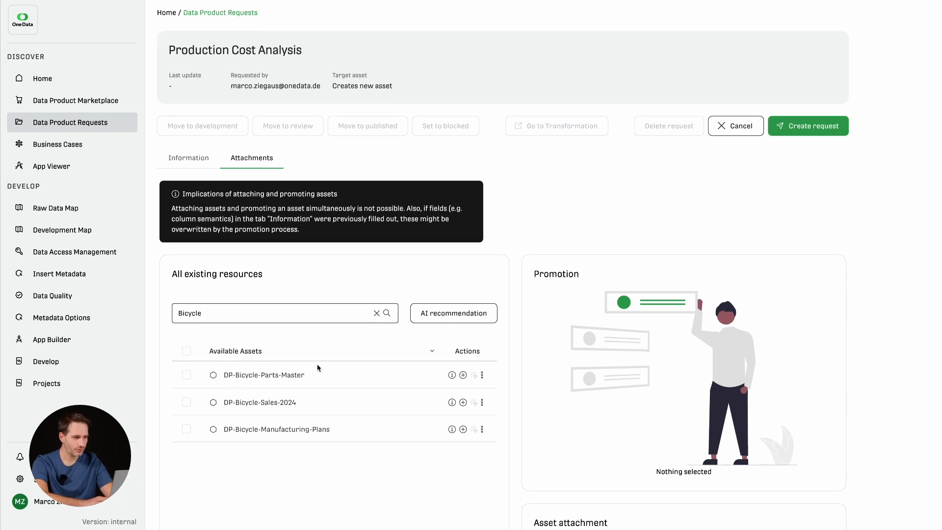
Step: Attach the assets DP-Bicycle-Parts-Master and DP-Bicycle-Manufacturing-Plans to the request
scroll(318, 368, "down", 1)
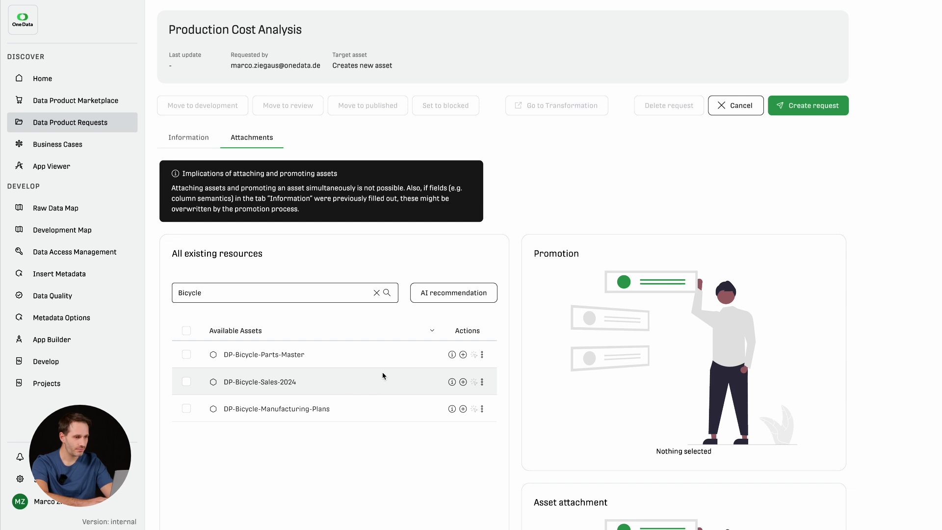
left_click(464, 354)
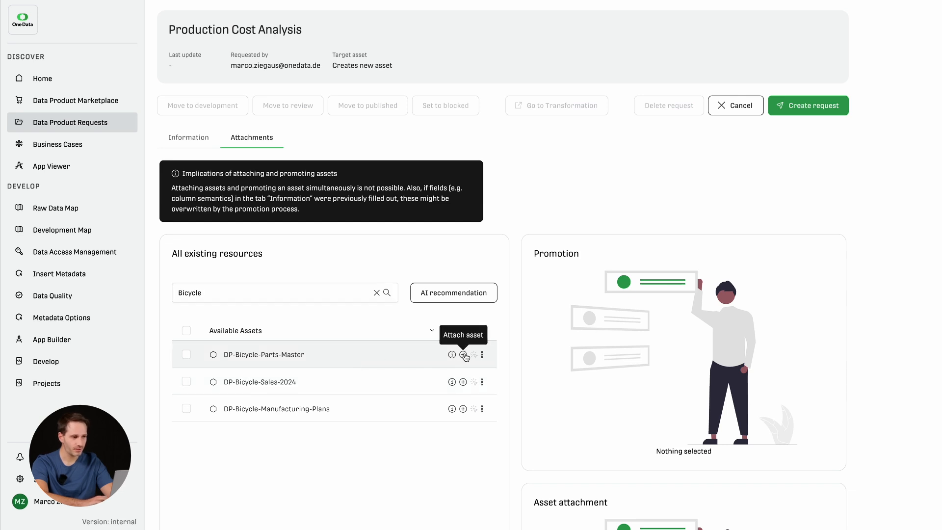
left_click(387, 293)
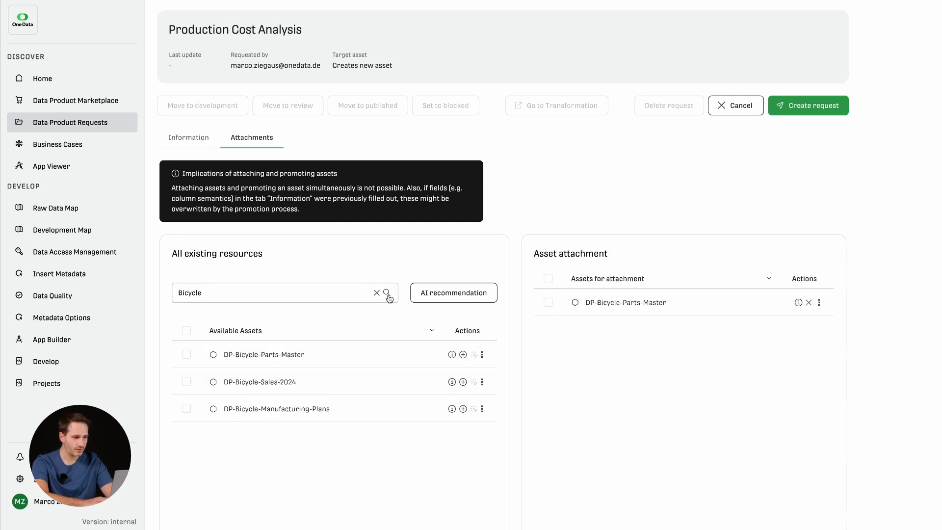
left_click(463, 409)
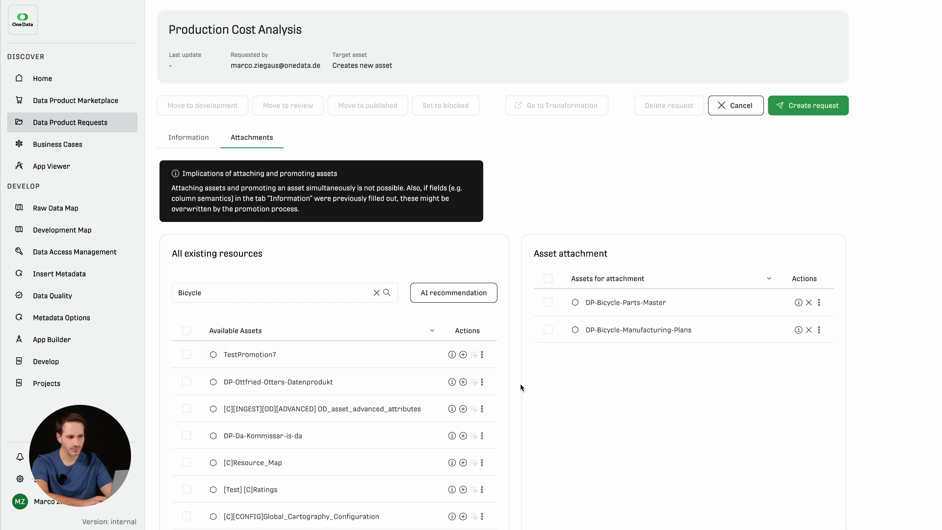
Step: Return to the request's general information and create the Production Cost Analysis request
left_click(201, 147)
scroll(525, 167, "up", 1)
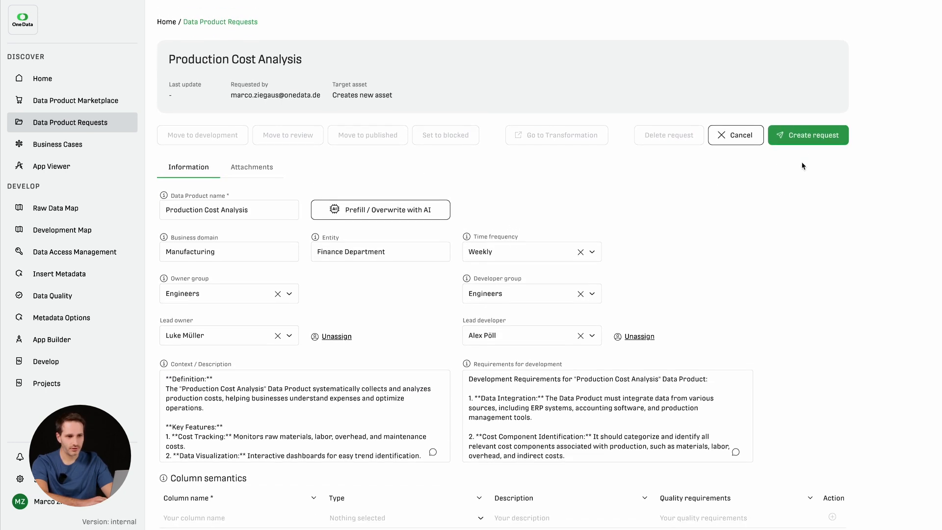
left_click(826, 136)
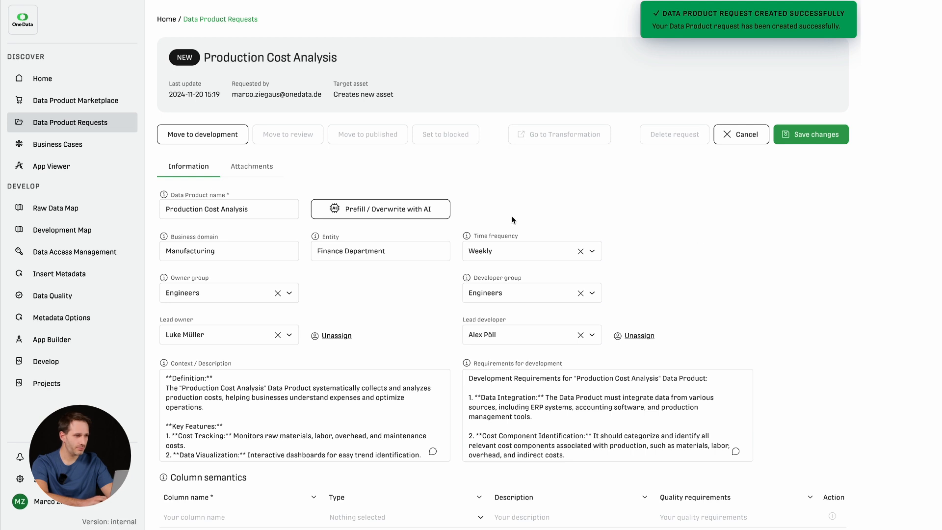
left_click(414, 211)
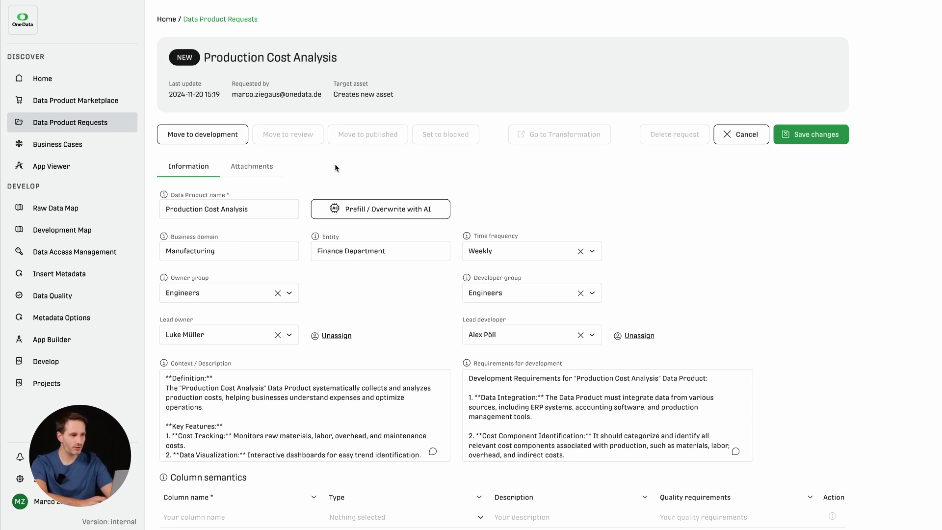
left_click(218, 141)
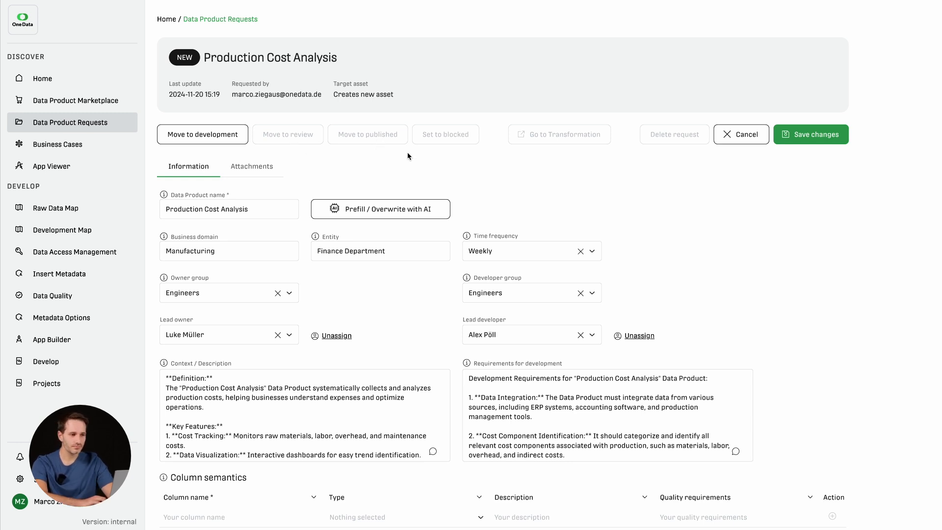
Step: Review the created request's context description, development requirements and column semantics
scroll(470, 175, "down", 2)
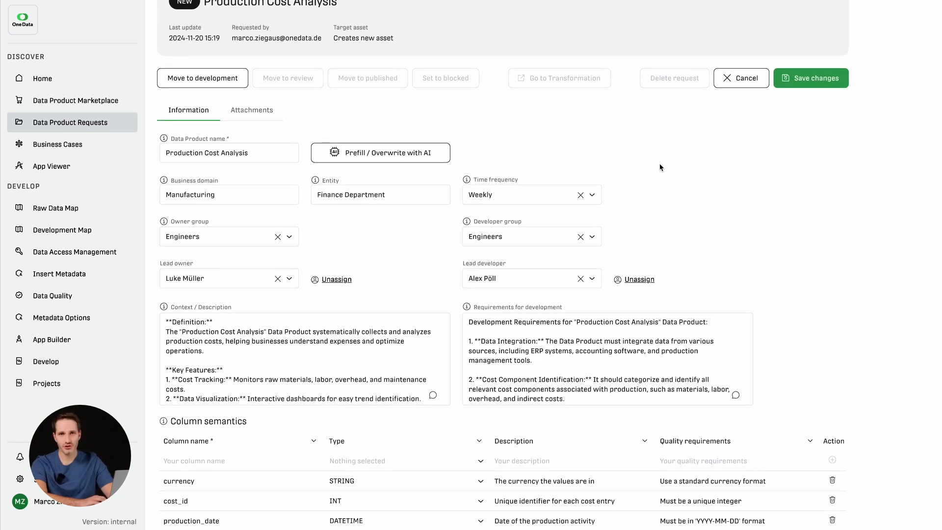
scroll(606, 197, "down", 1)
scroll(606, 198, "up", 1)
left_click(340, 371)
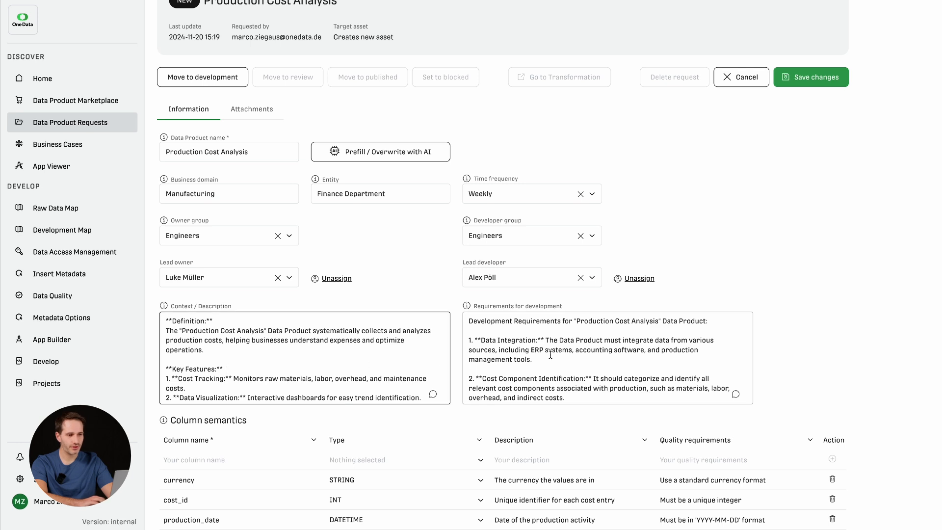
scroll(578, 358, "down", 2)
left_click(578, 358)
scroll(419, 485, "down", 1)
scroll(419, 486, "up", 1)
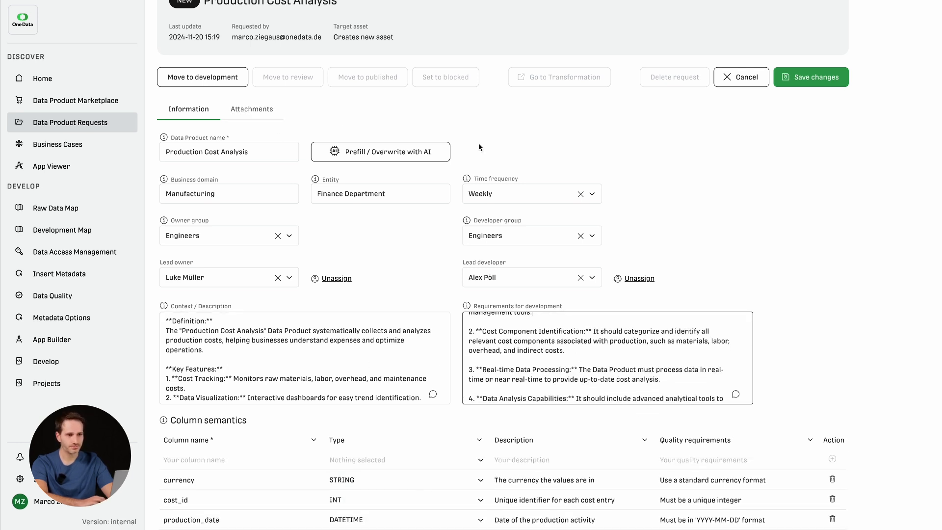
Step: Save the changes to the Production Cost Analysis request
scroll(478, 142, "up", 2)
left_click(810, 122)
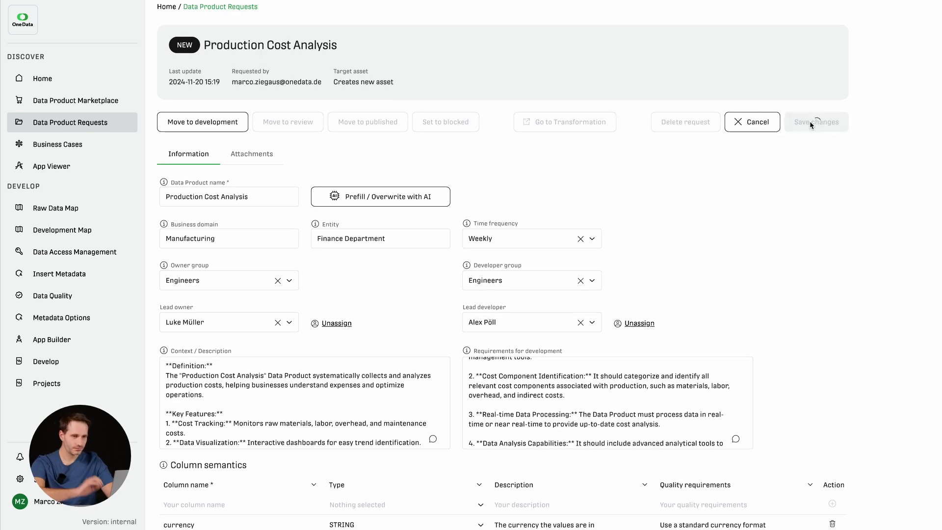